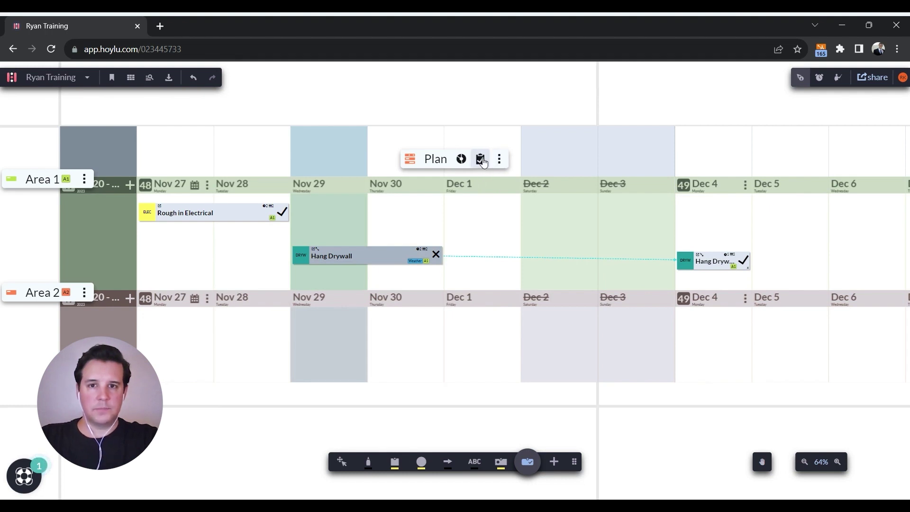
click(481, 159)
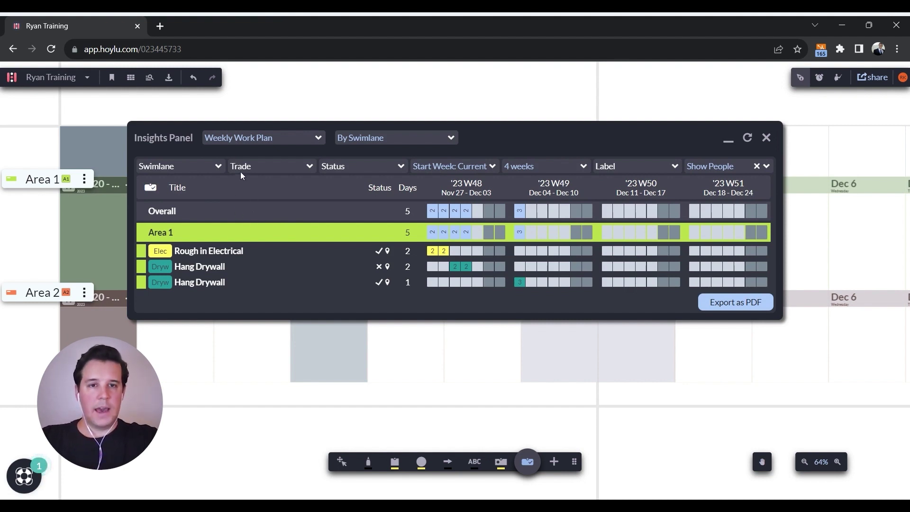
click(452, 140)
click(379, 172)
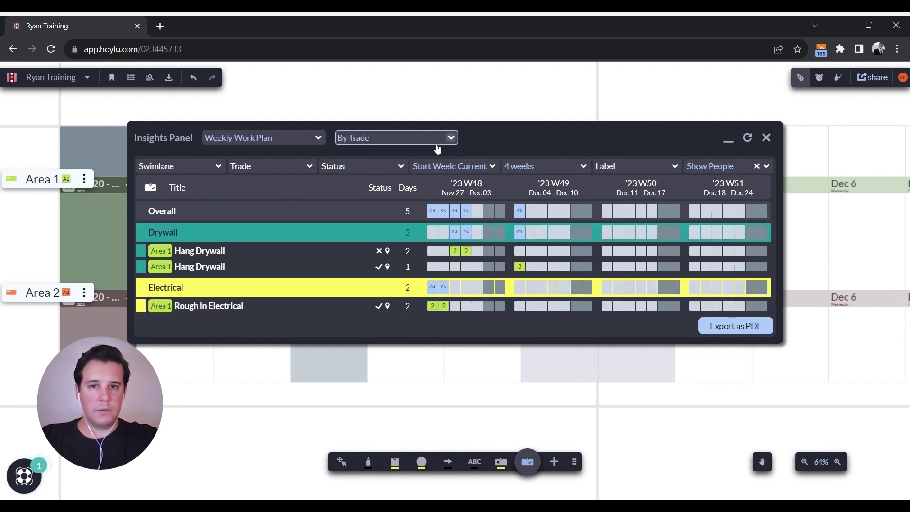
click(453, 139)
click(387, 159)
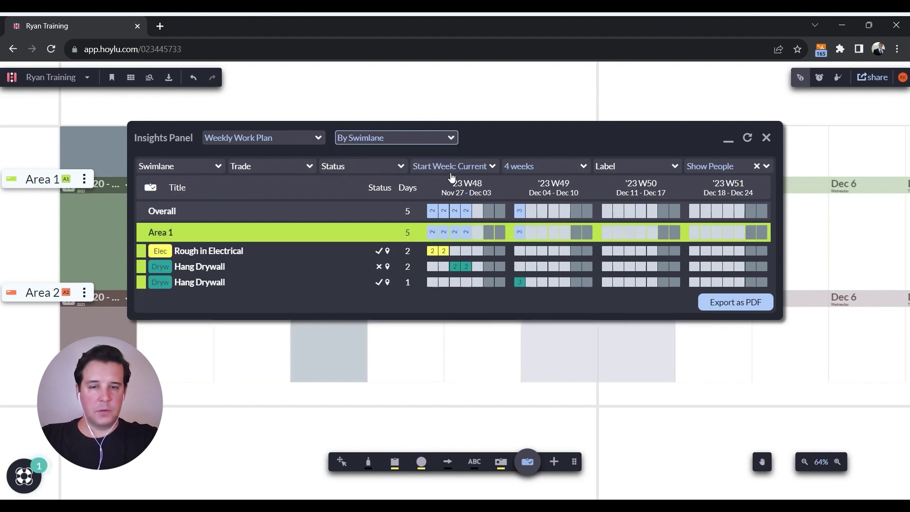
click(183, 167)
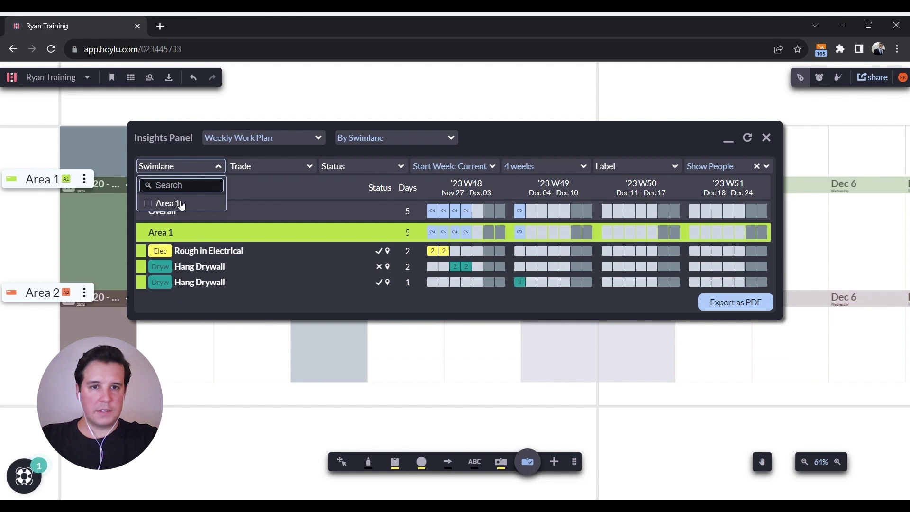
click(254, 168)
click(240, 221)
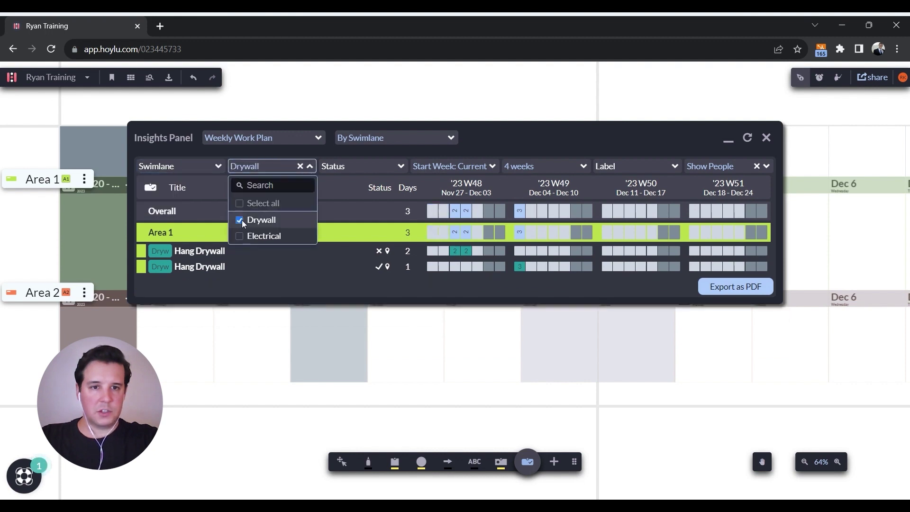
click(239, 220)
click(347, 168)
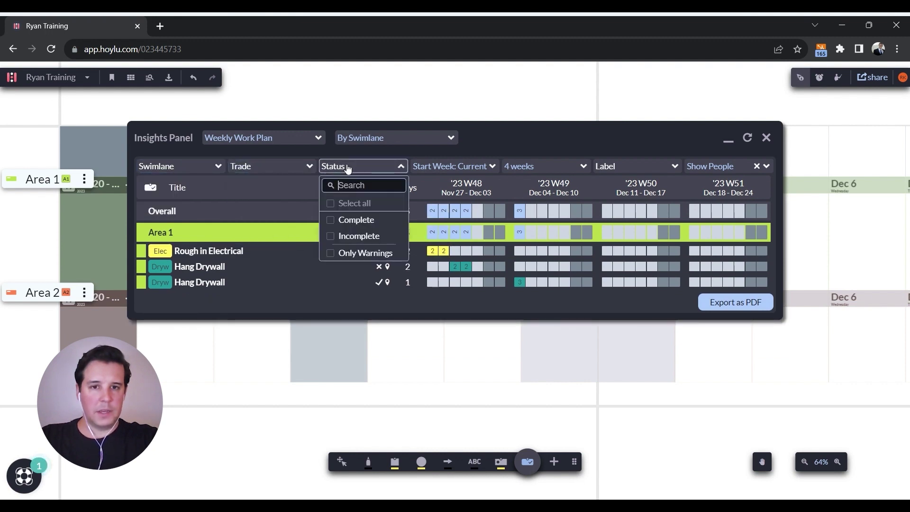
Look through the Start Week options for the insights chart
click(469, 174)
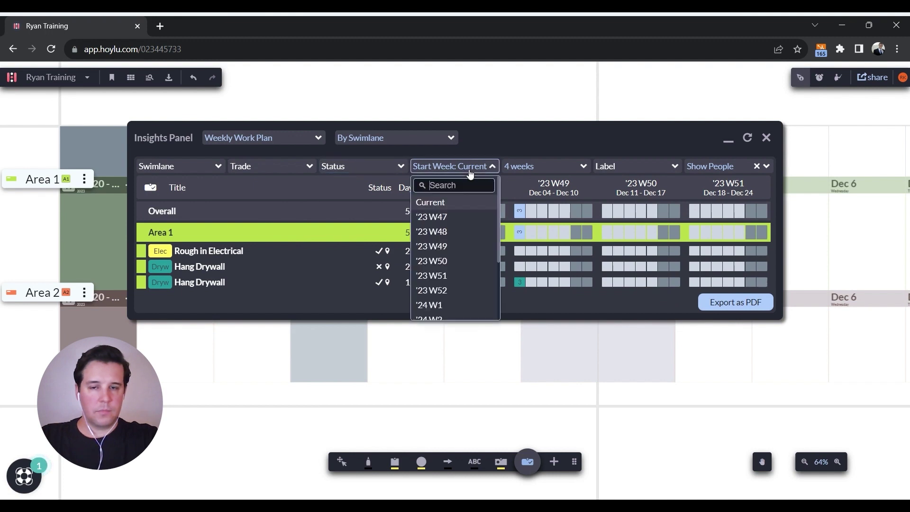
click(470, 175)
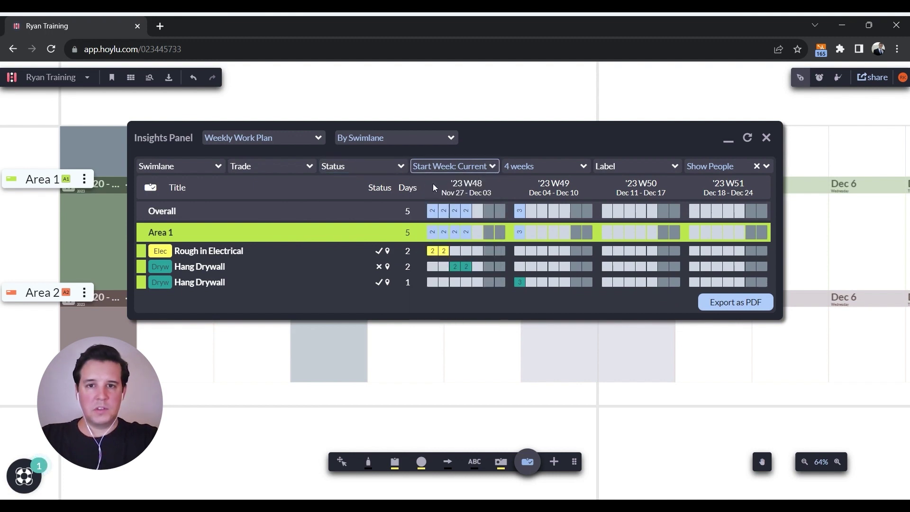
click(470, 166)
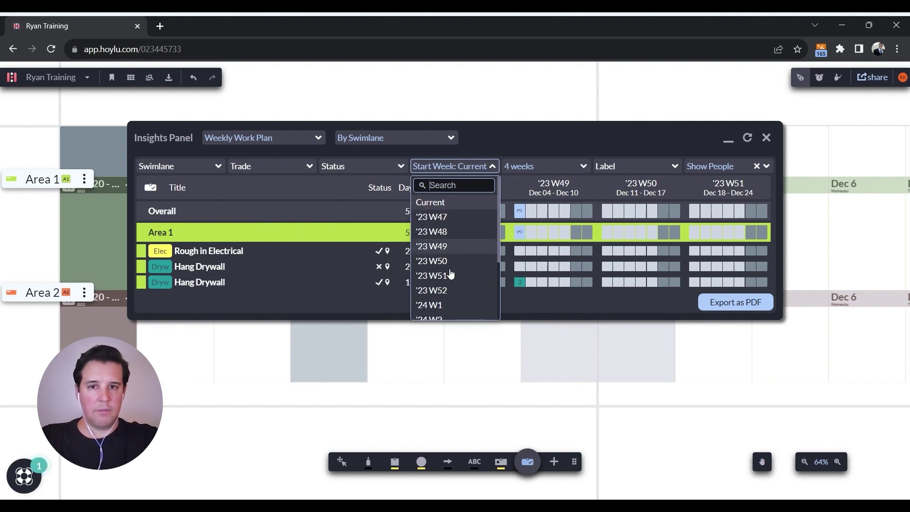
Switch the chart duration to 1 week, 12 weeks and 2 years, then back to 4 weeks
click(563, 167)
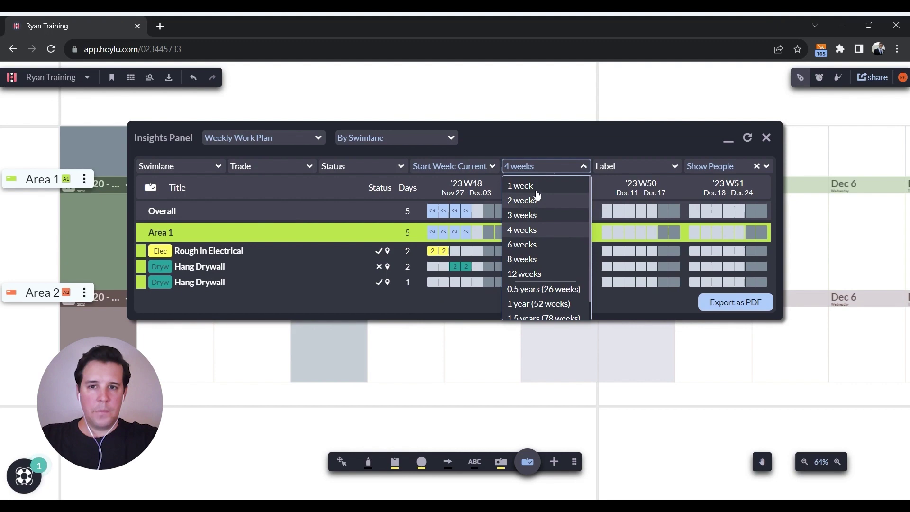
click(535, 186)
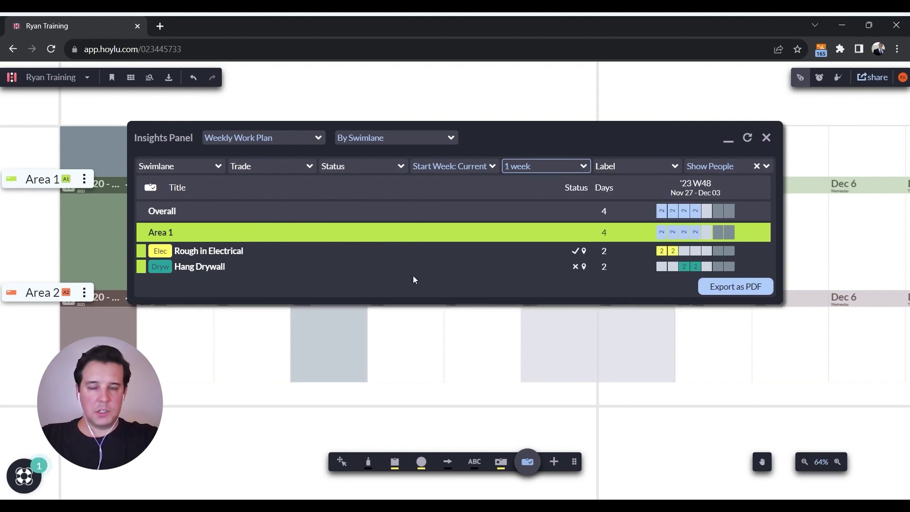
click(562, 168)
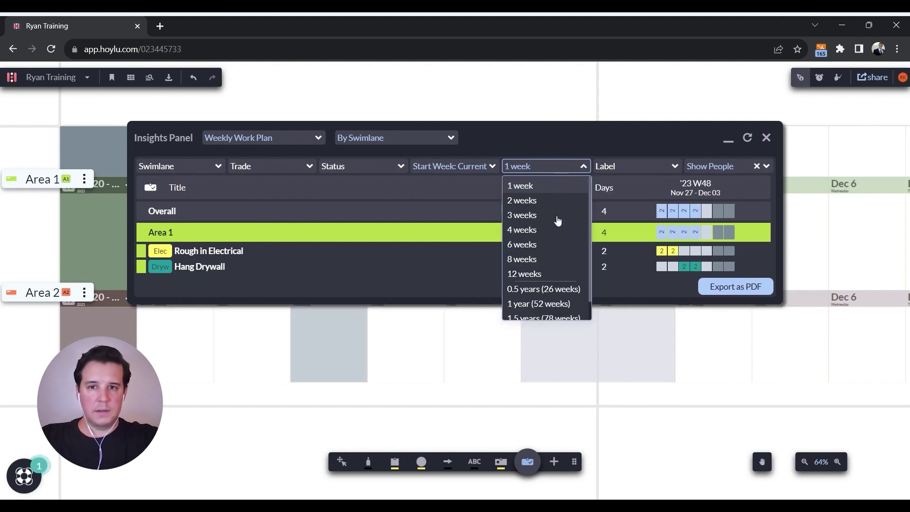
click(535, 274)
click(556, 171)
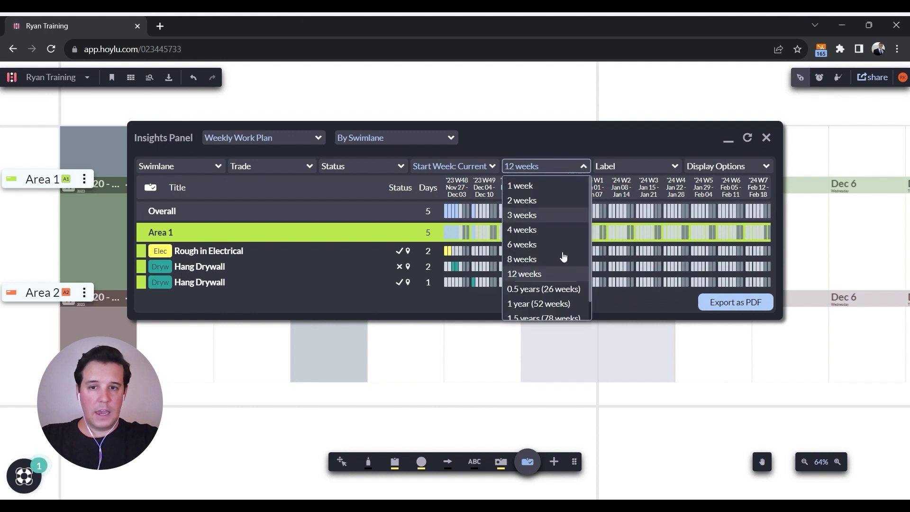
click(545, 314)
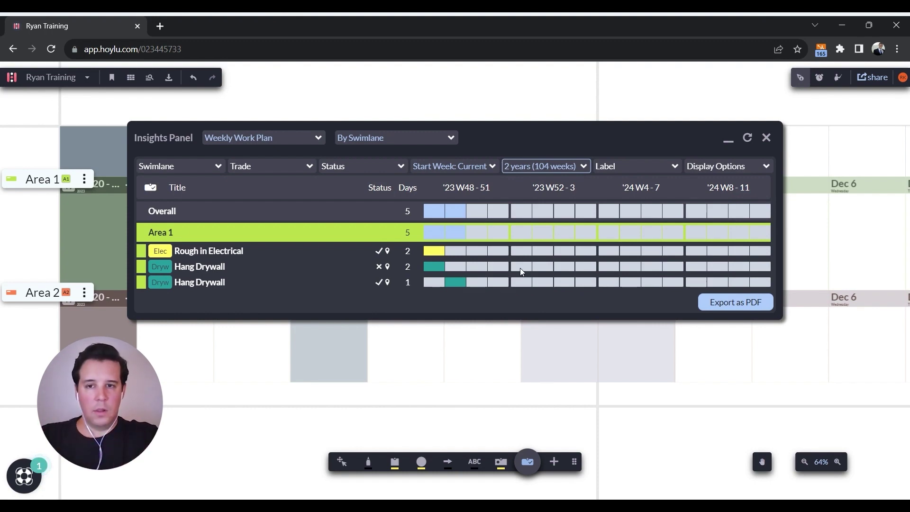
click(583, 166)
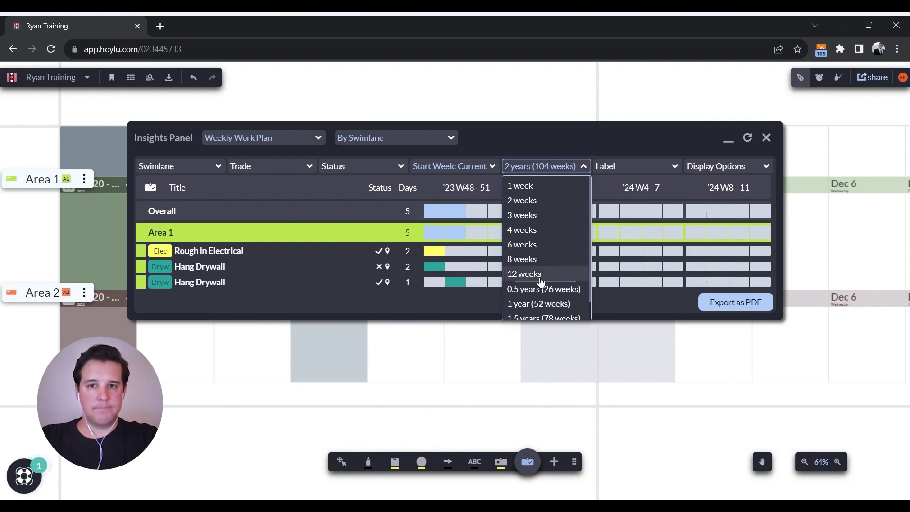
click(529, 230)
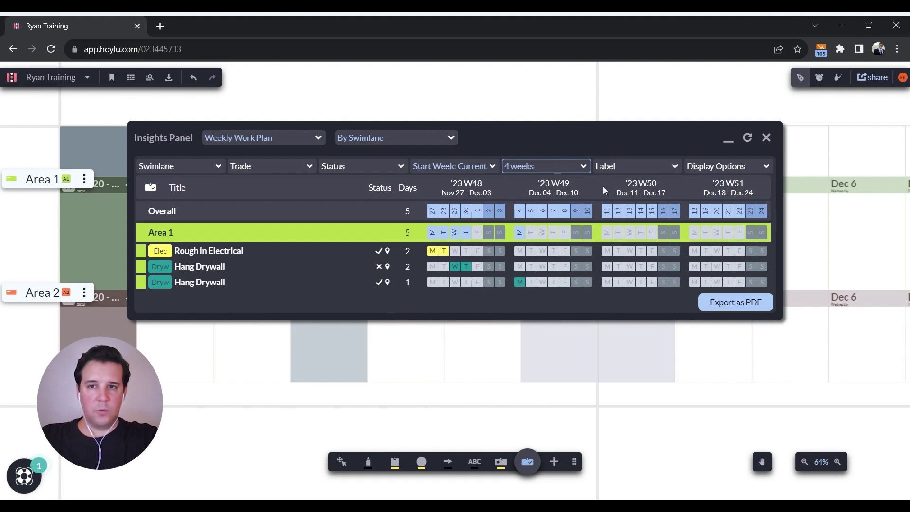
click(653, 168)
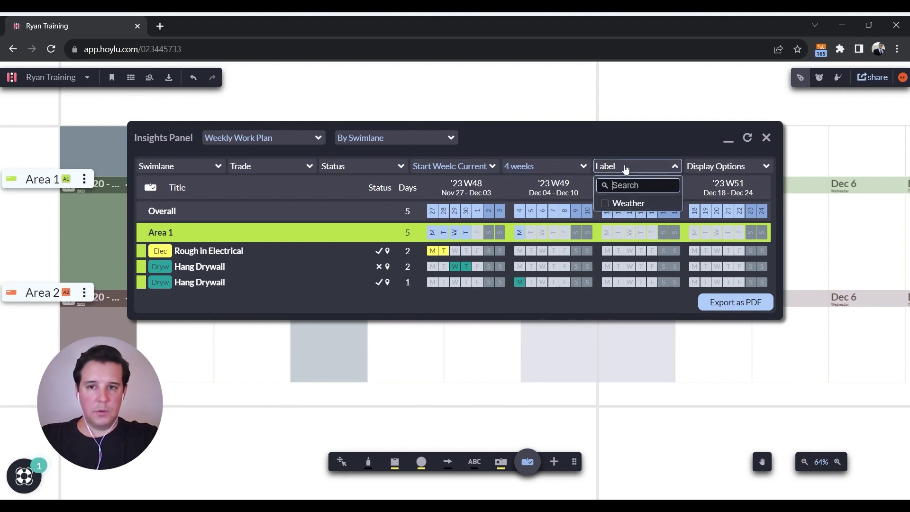
click(652, 168)
click(651, 168)
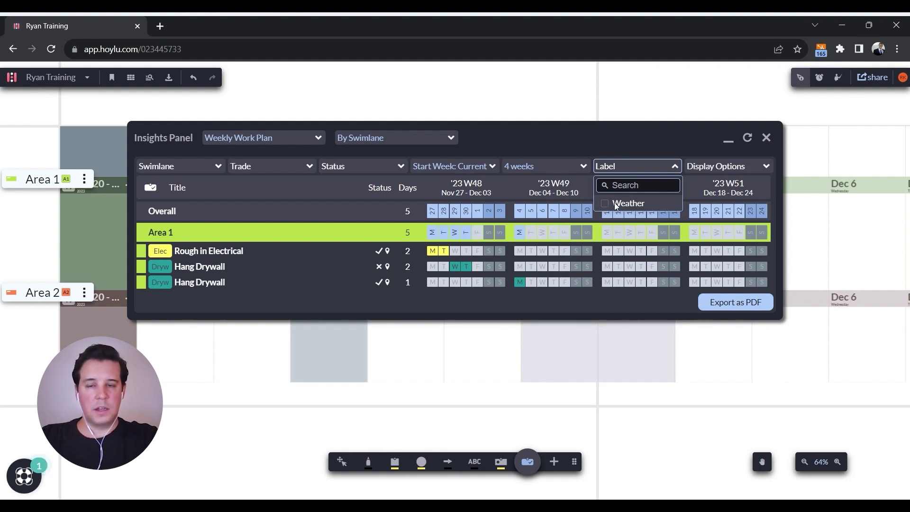
click(654, 131)
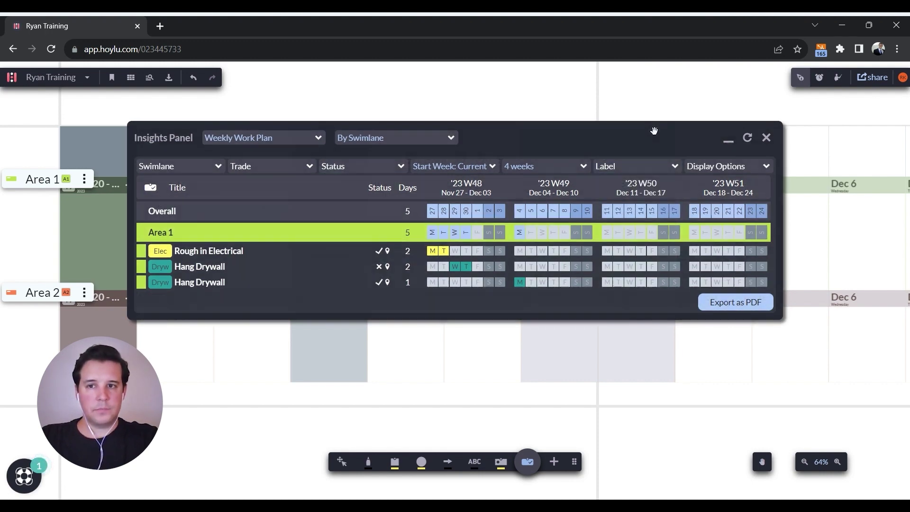
click(737, 167)
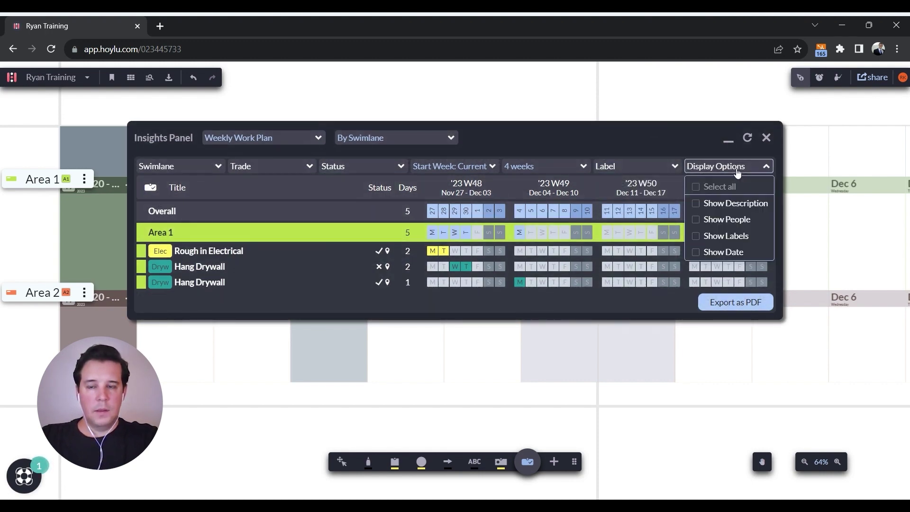
click(696, 203)
click(697, 219)
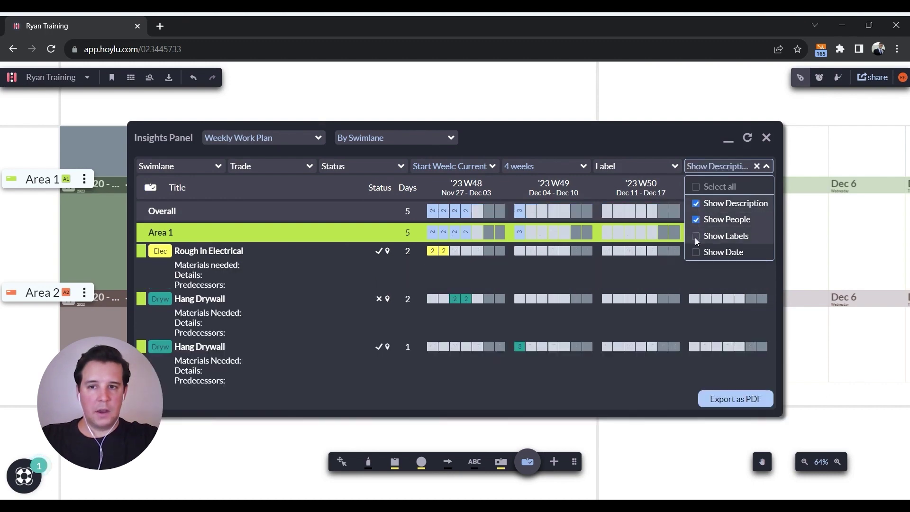
click(695, 237)
click(694, 255)
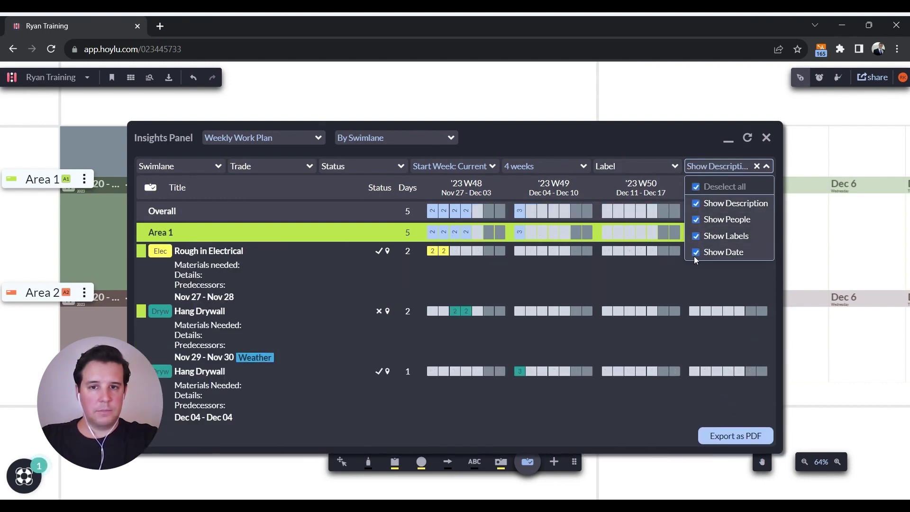
click(698, 186)
click(656, 147)
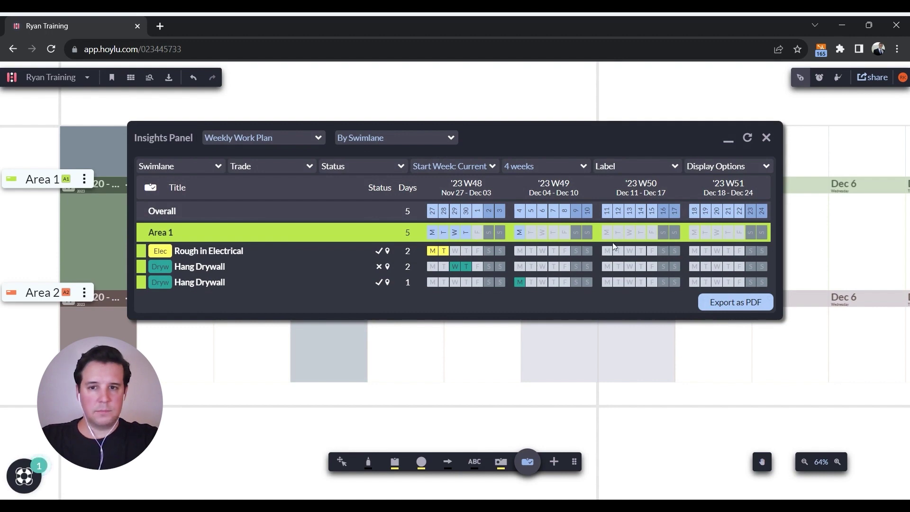
Turn on Show People in Display Options so each day cell shows its crew count
click(742, 166)
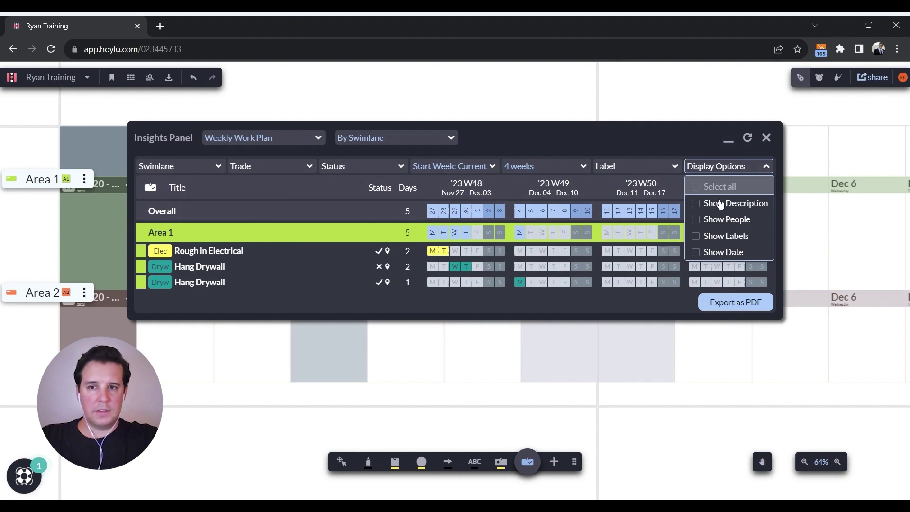
click(696, 220)
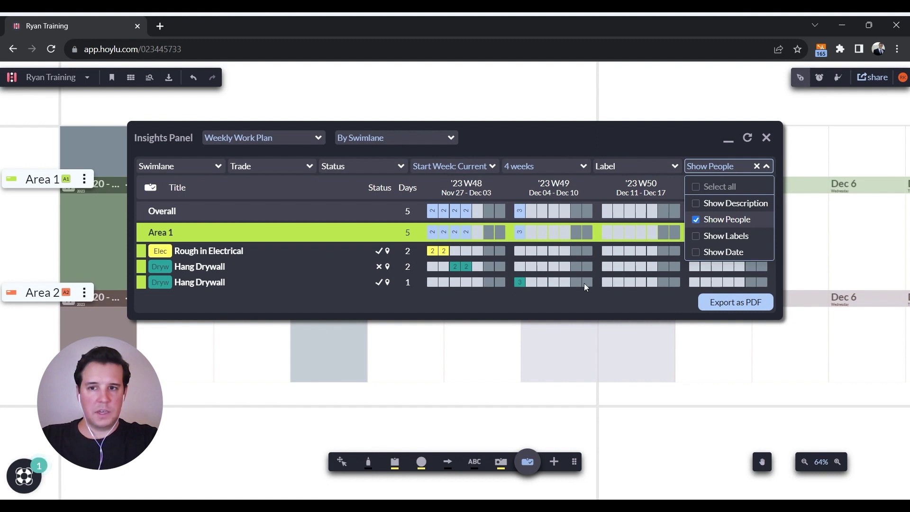
Try Show Description, Show Labels and Show Date in Display Options, then turn them off again
click(697, 220)
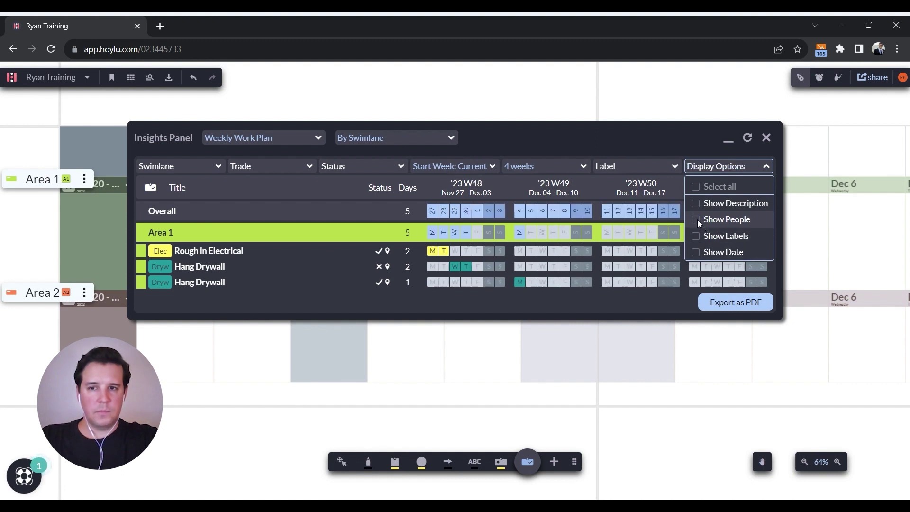
click(695, 203)
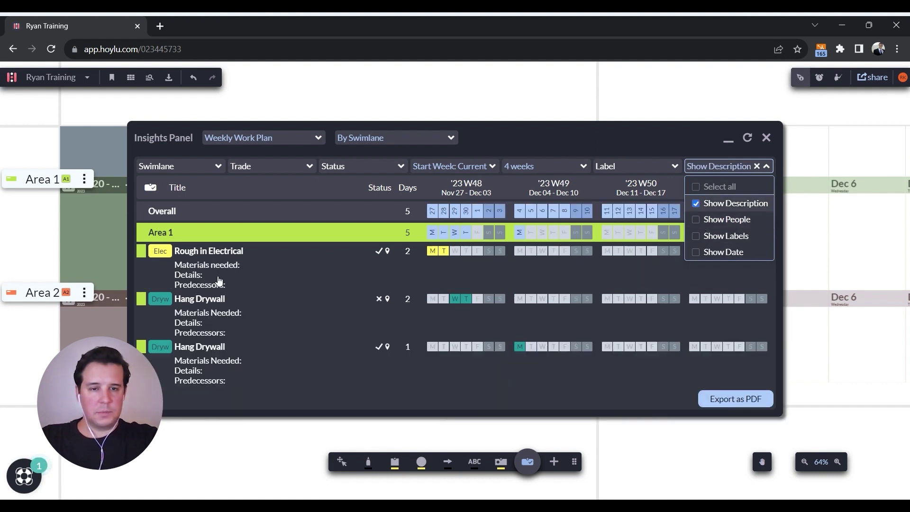
click(696, 203)
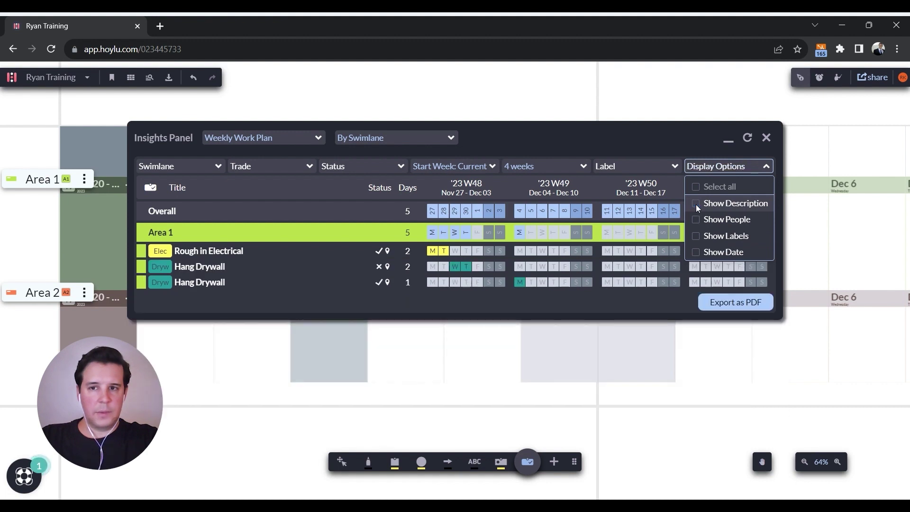
click(696, 236)
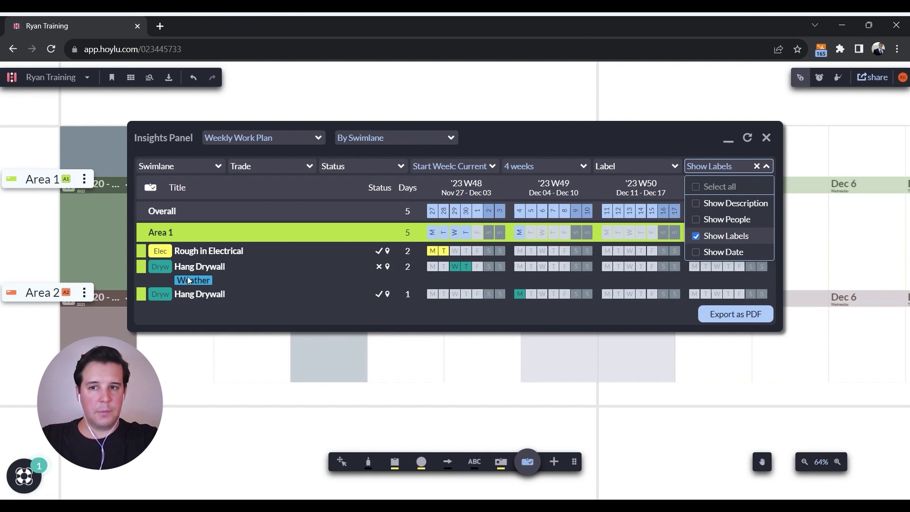
click(697, 252)
click(696, 252)
click(698, 237)
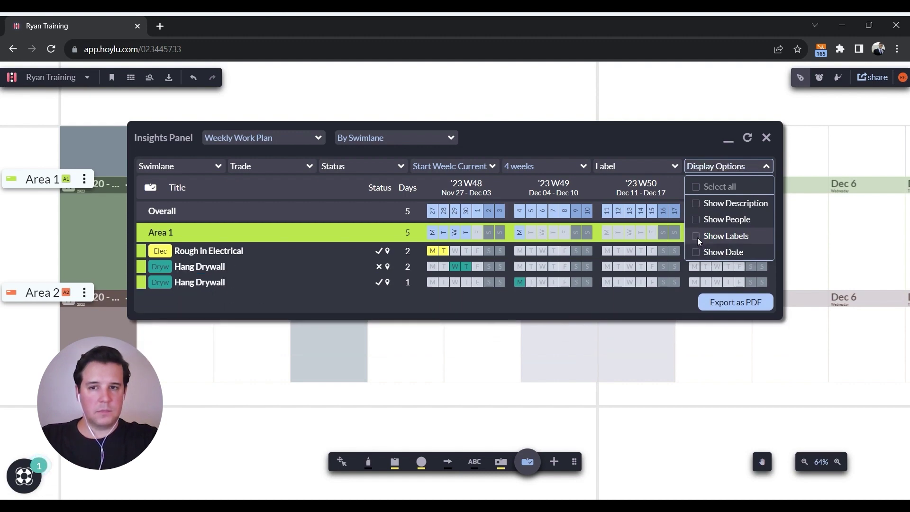
Check Show People so the day cells display crew counts
click(691, 144)
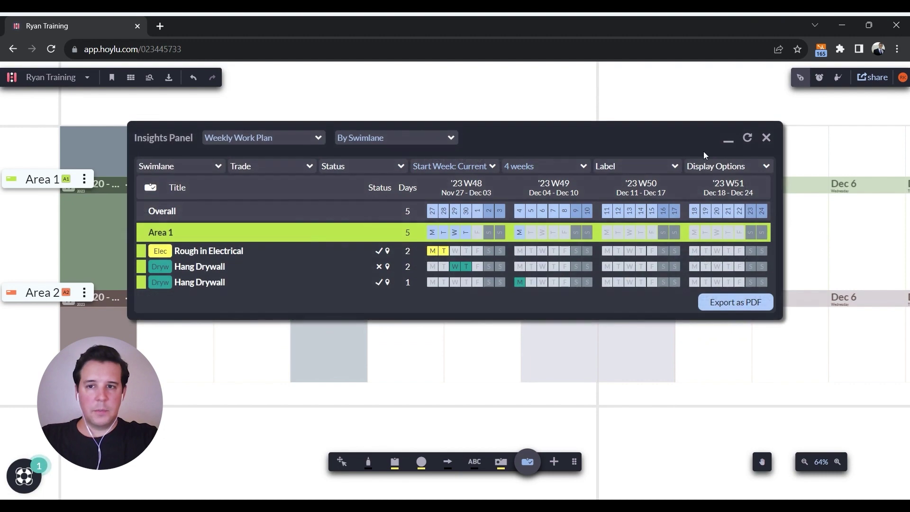
click(740, 167)
click(699, 219)
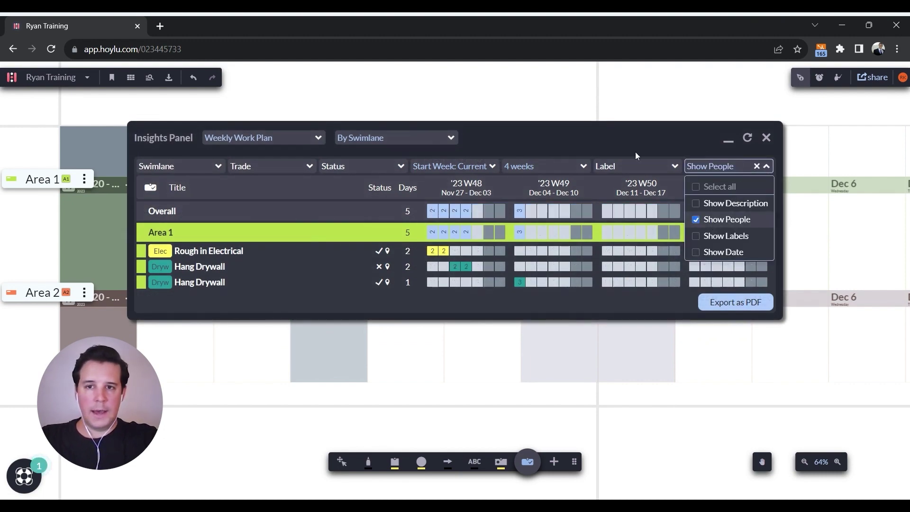
Move the insights panel right, jump to the Rough in Electrical note, and shift the panel down-left
click(628, 145)
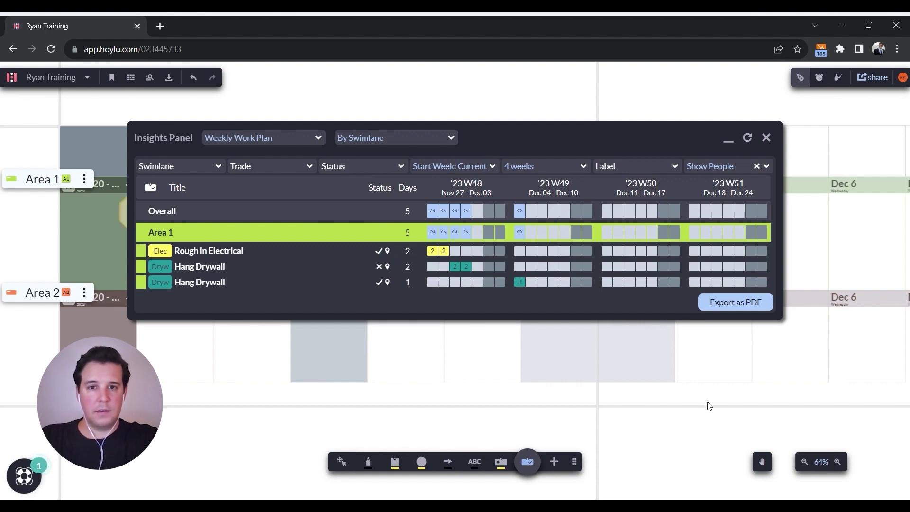
drag(512, 142, 690, 146)
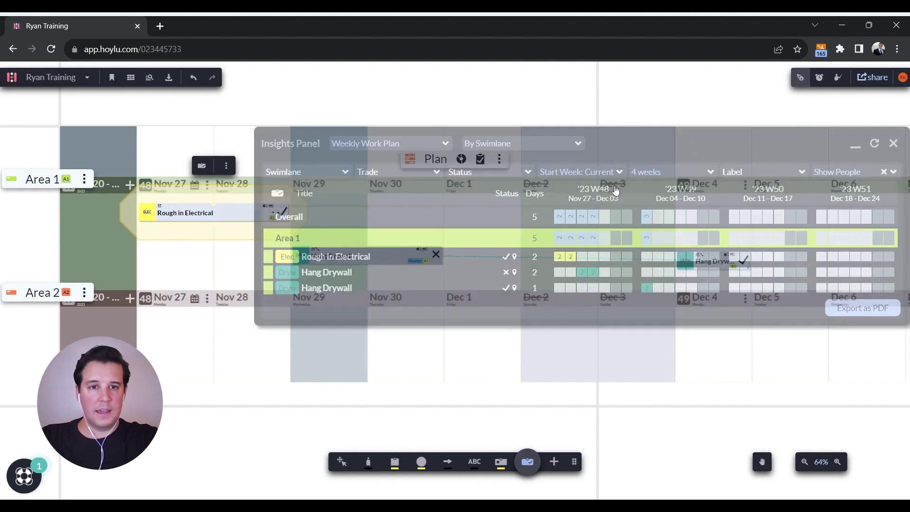
drag(616, 190, 615, 190)
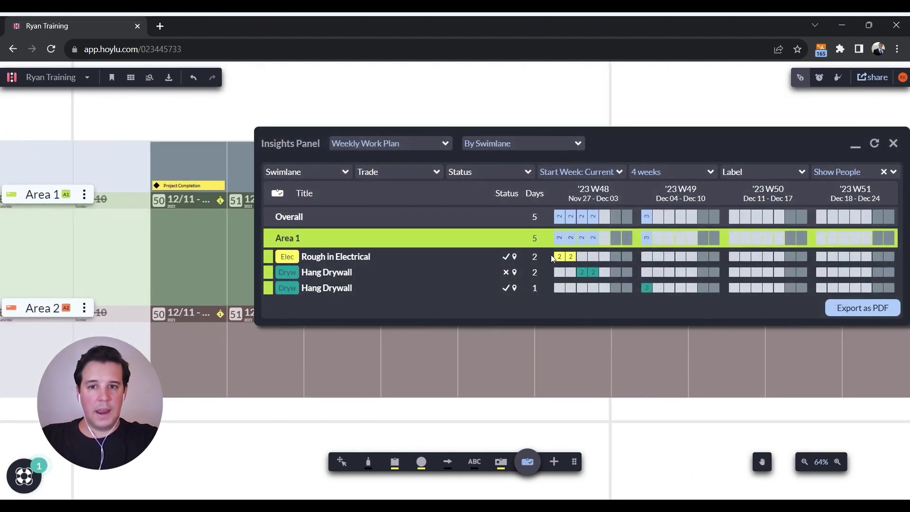
click(515, 257)
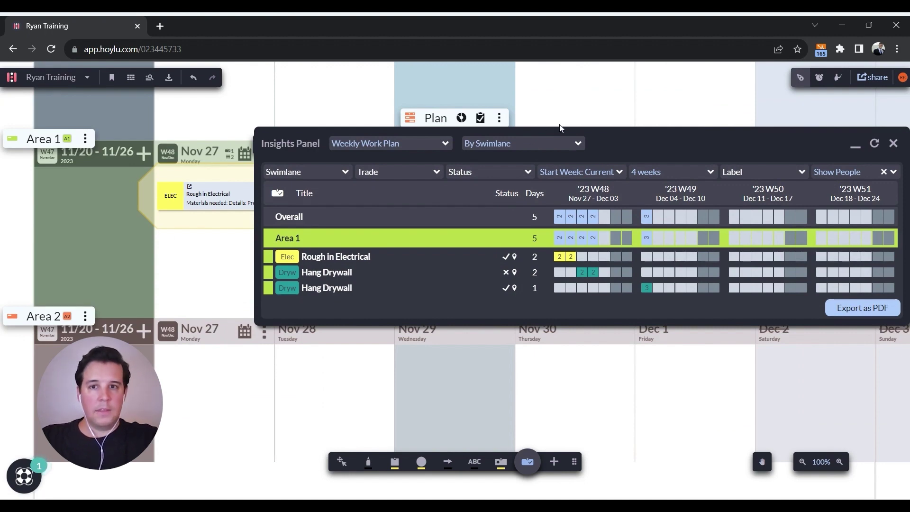
drag(561, 129, 560, 157)
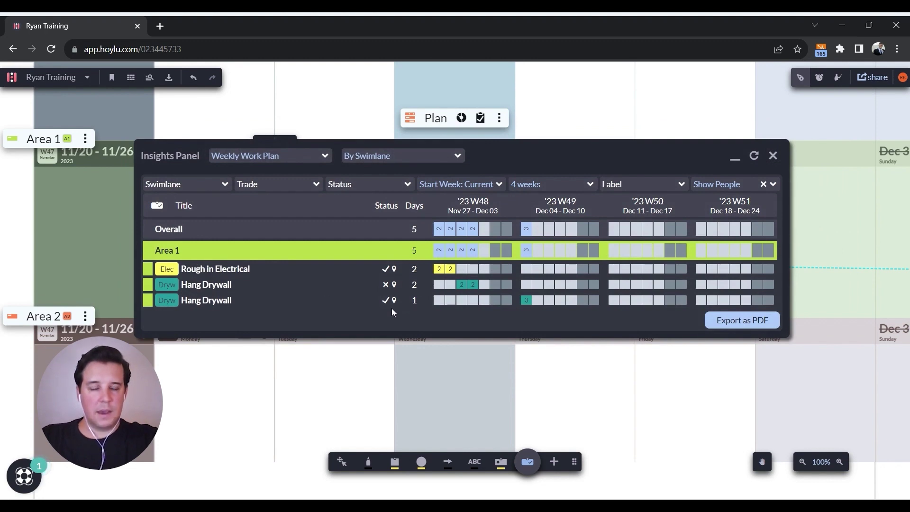
Change the last Hang Drywall task's status from complete to unplanned and save it
click(195, 300)
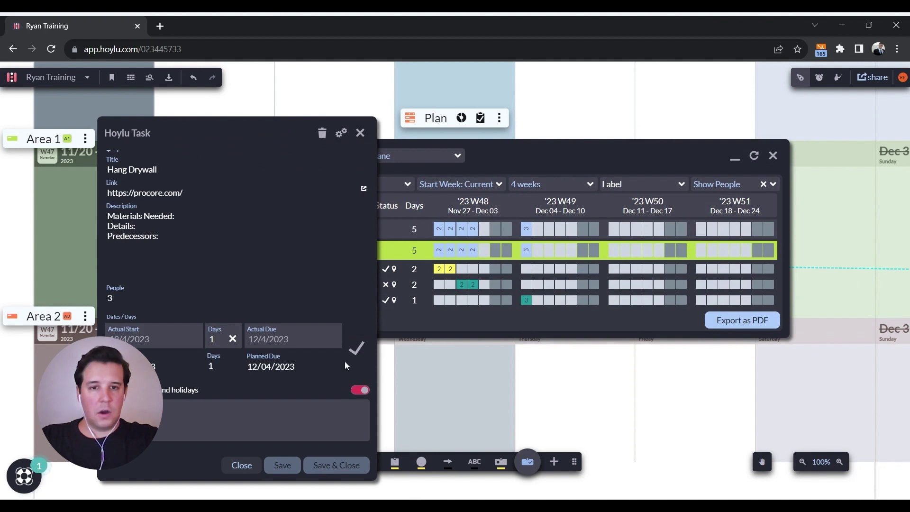
click(361, 133)
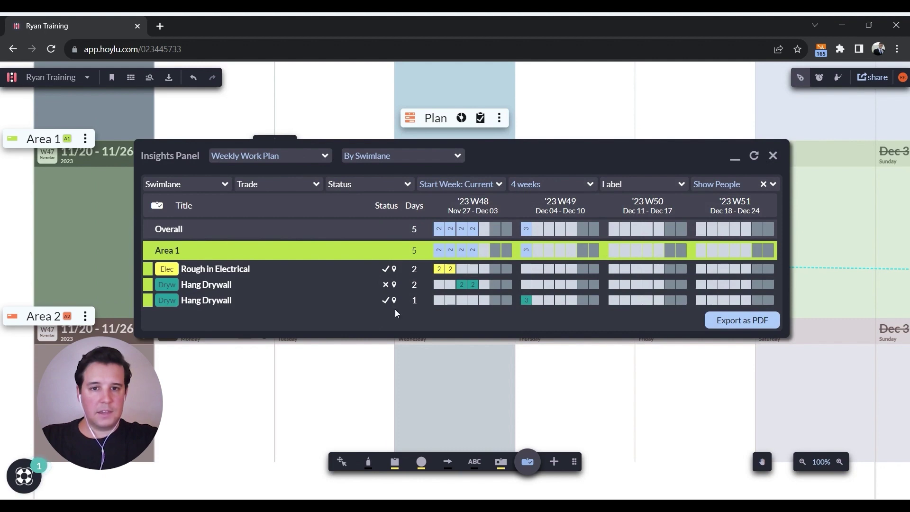
click(193, 306)
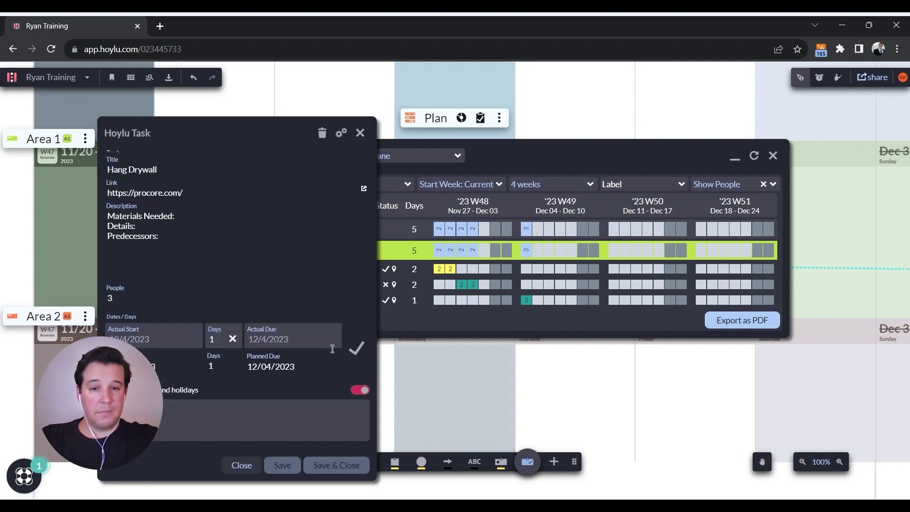
click(358, 352)
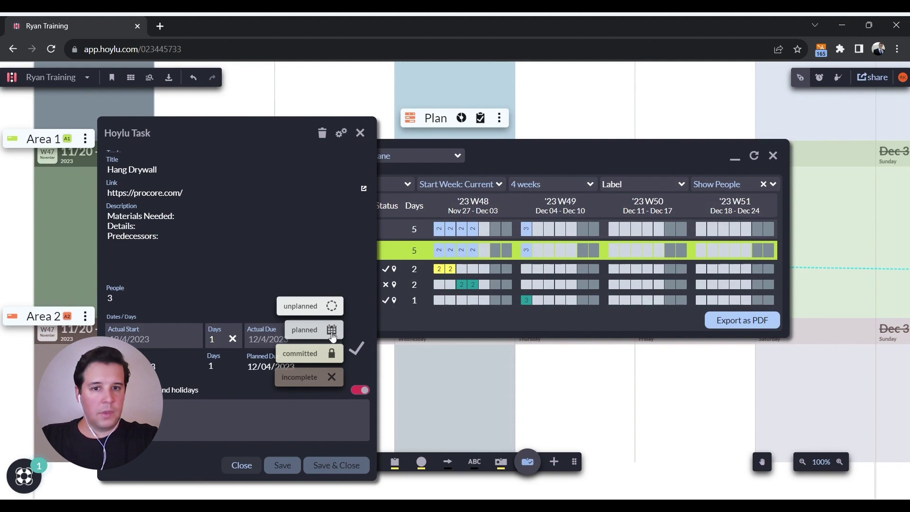
click(317, 309)
click(492, 318)
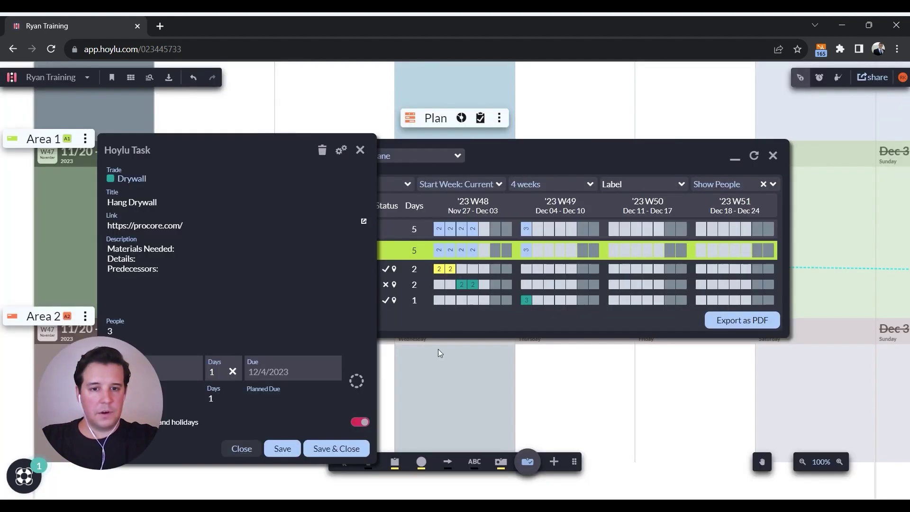
click(316, 449)
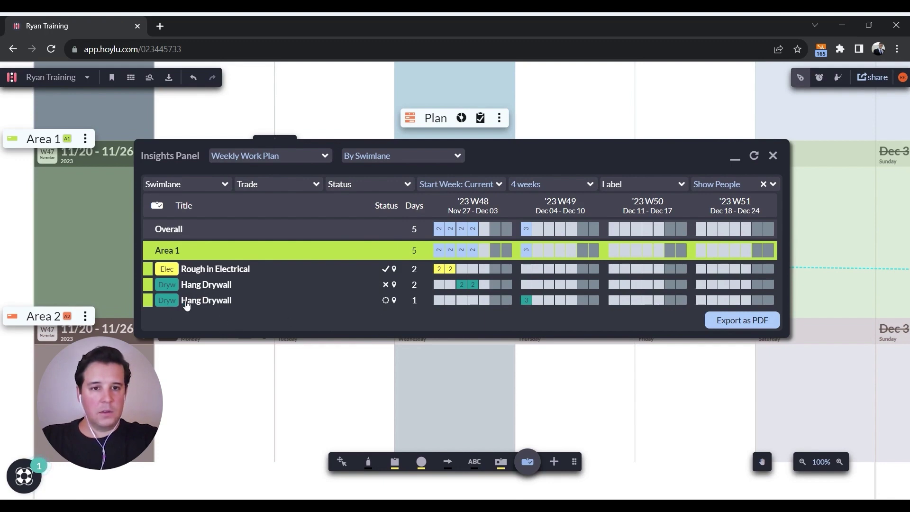
Change the second Hang Drywall task's Days from 1 to 3, due 12/6/2023, and save
click(201, 300)
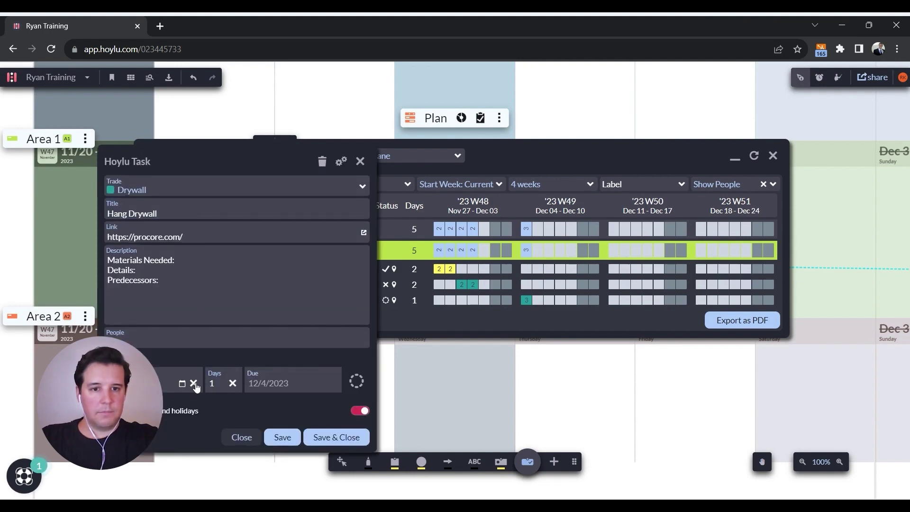
click(215, 387)
key(BackSpace)
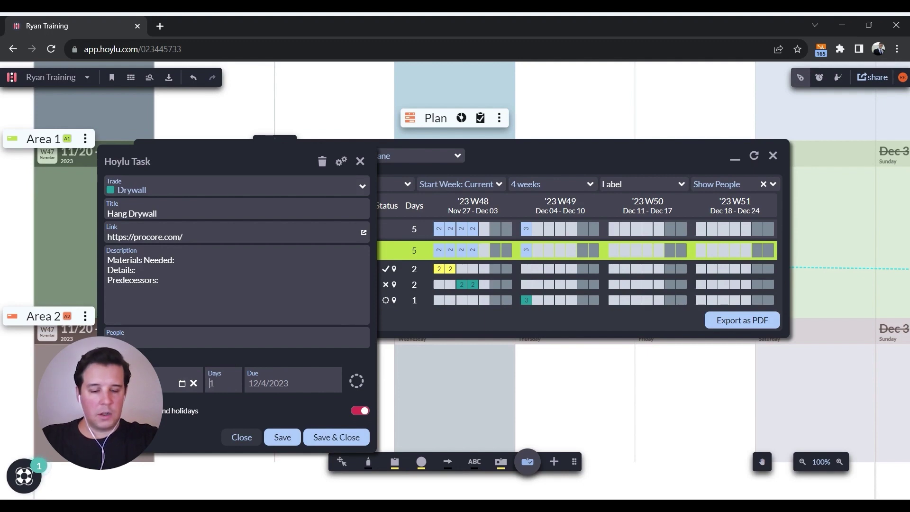
text(3)
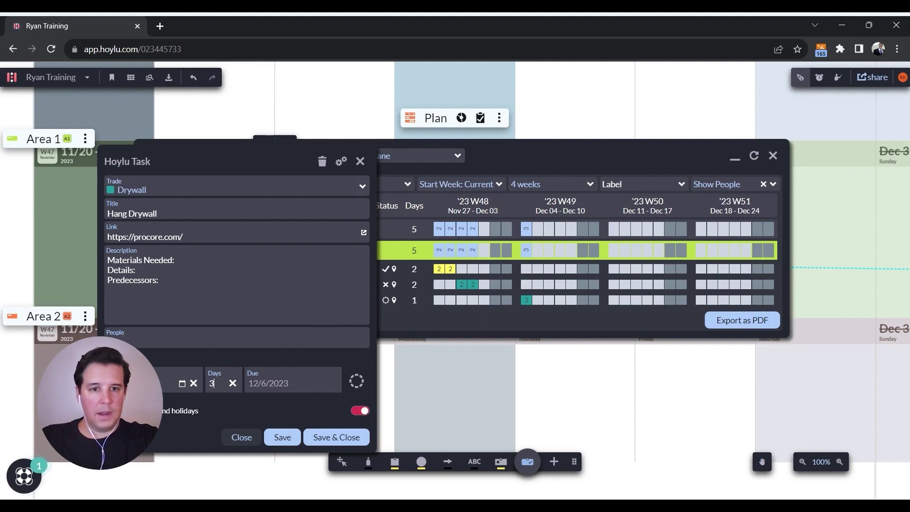
click(336, 437)
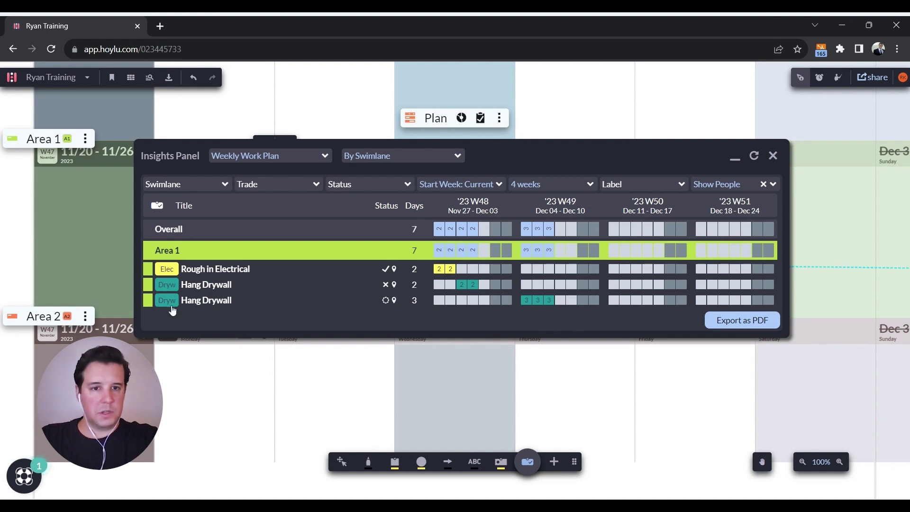
Set the 3-day Hang Drywall task's People count to 1 and save it
click(220, 303)
click(143, 340)
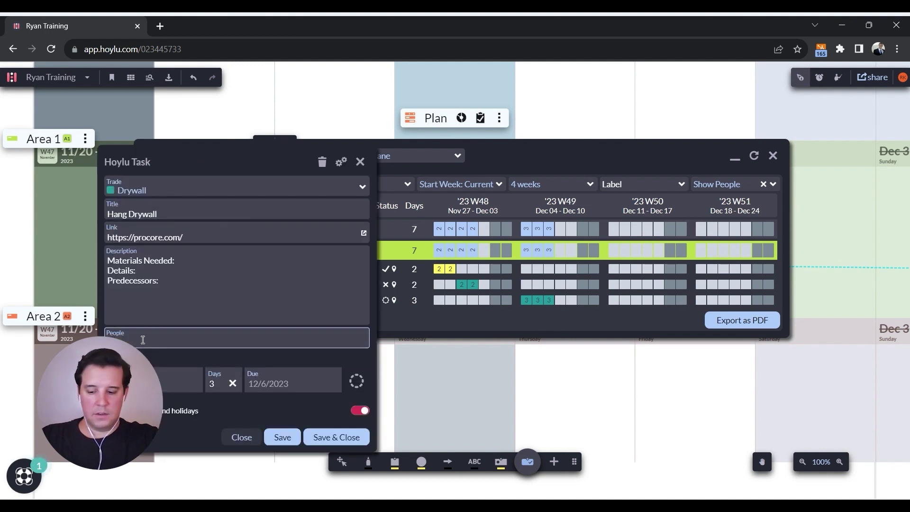
click(346, 436)
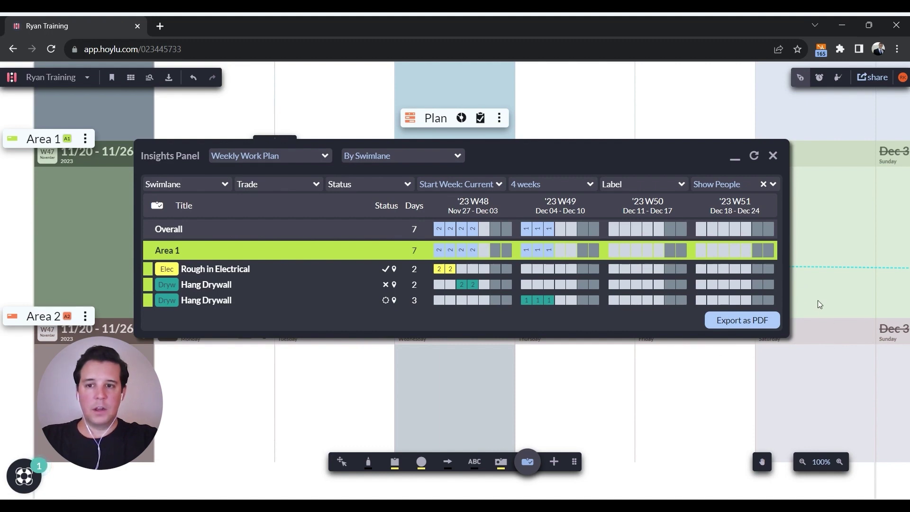
Export the Weekly Work Plan from the Insights Panel as a landscape PDF
click(737, 324)
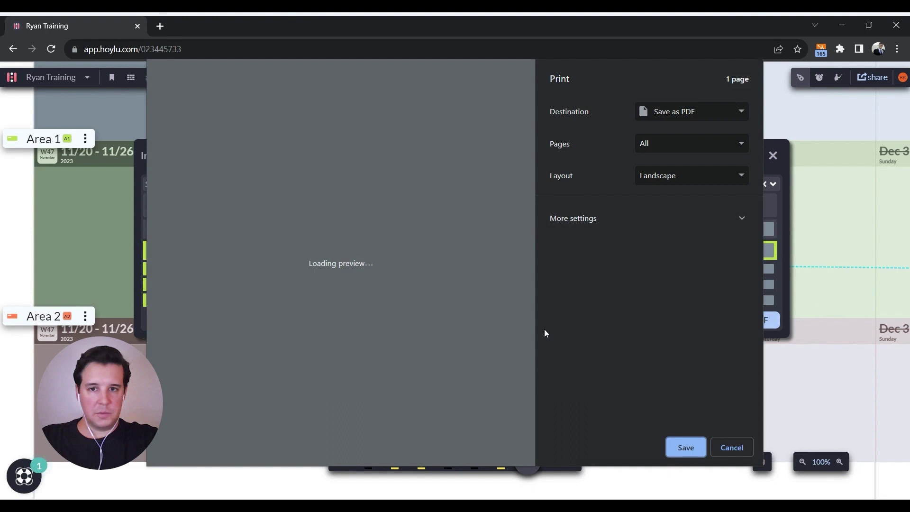